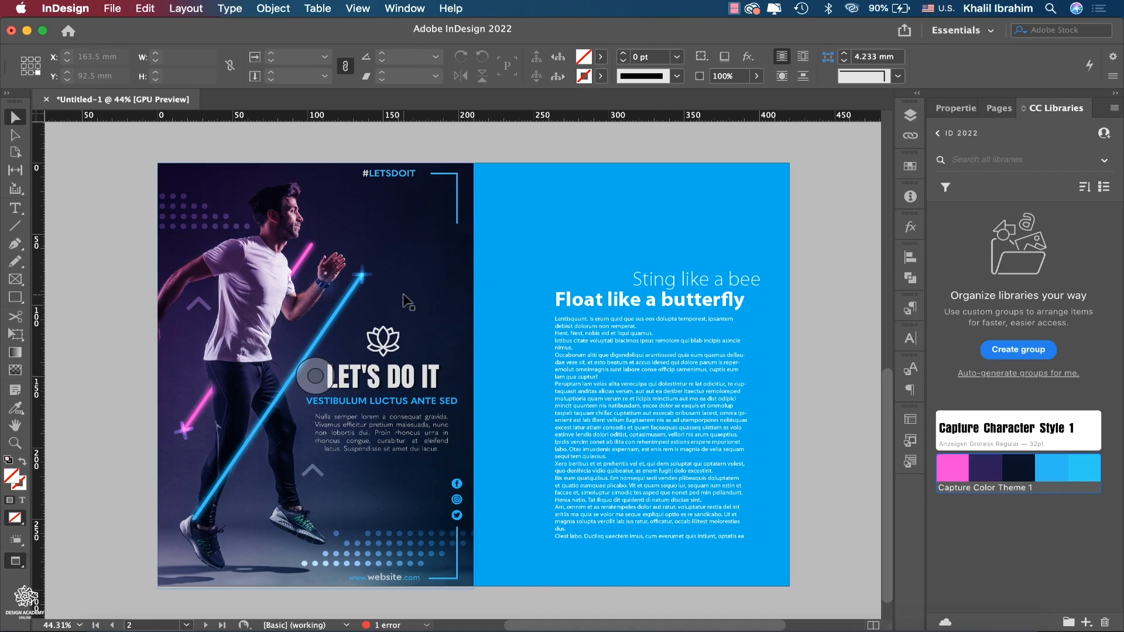
Select the runner poster image on the spread and open Extract From Image for the ID 2022 library.
left_click(403, 293)
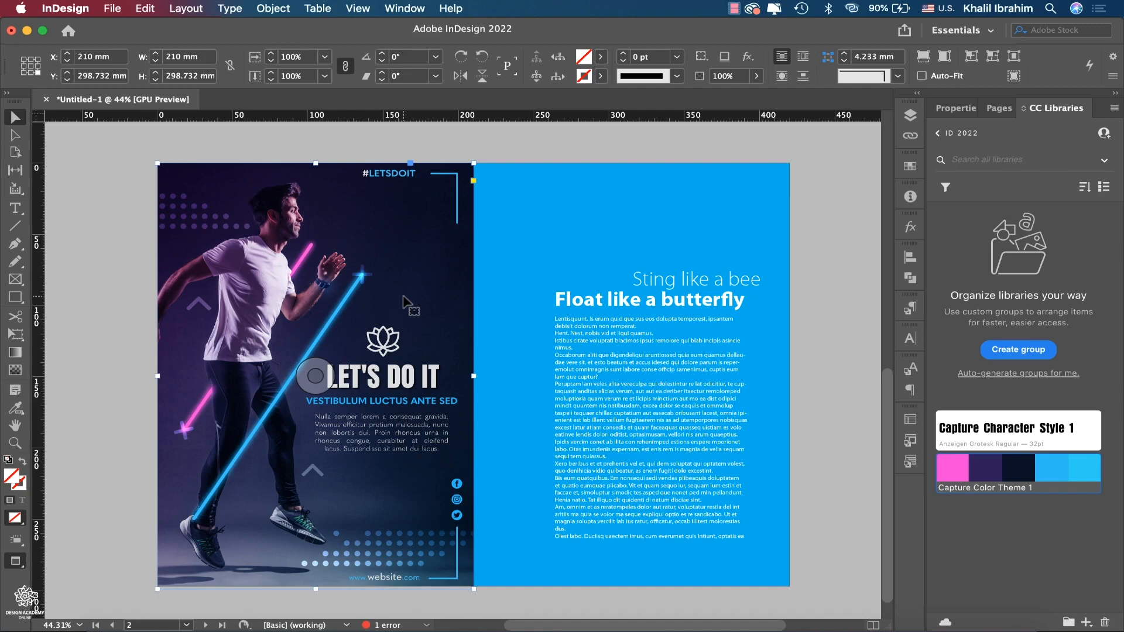
right_click(403, 300)
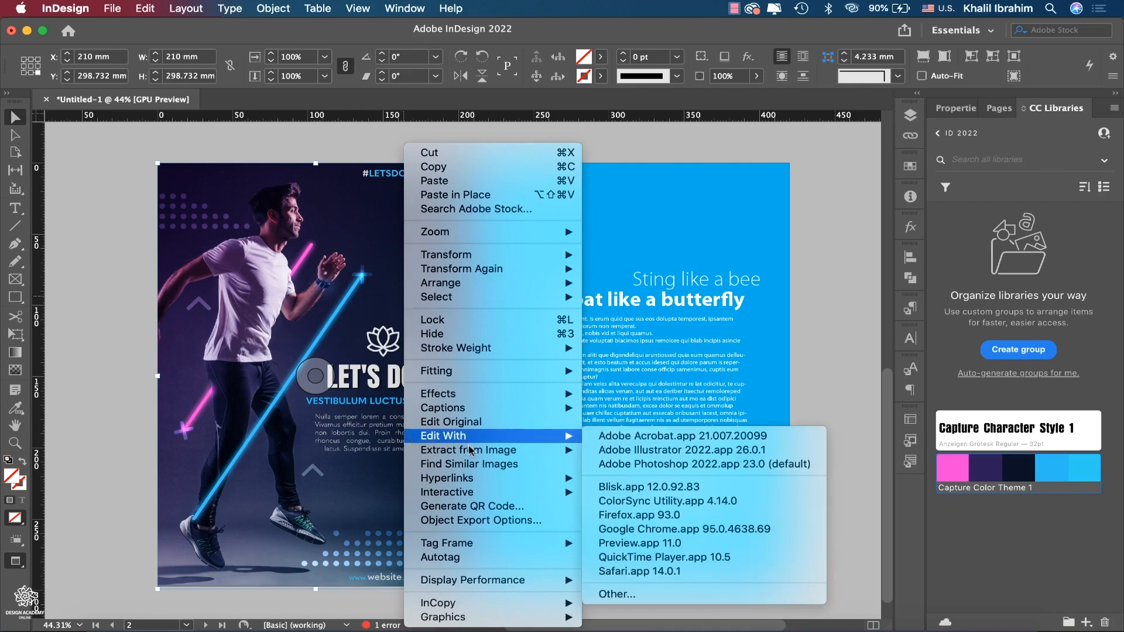
mouse_move(471, 451)
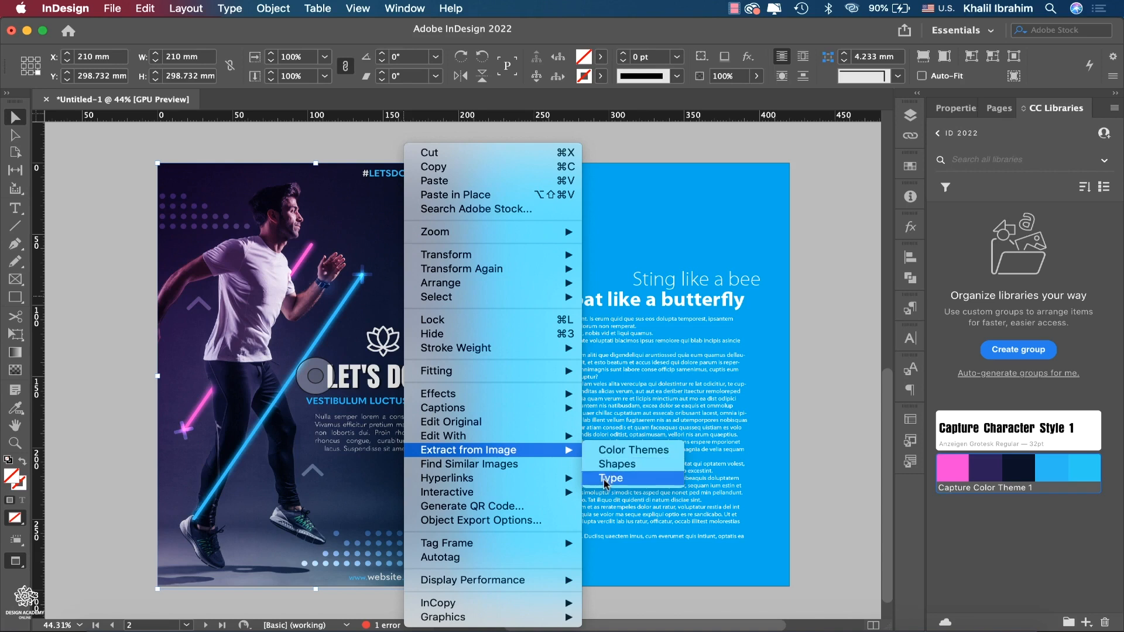
left_click(269, 10)
left_click(267, 11)
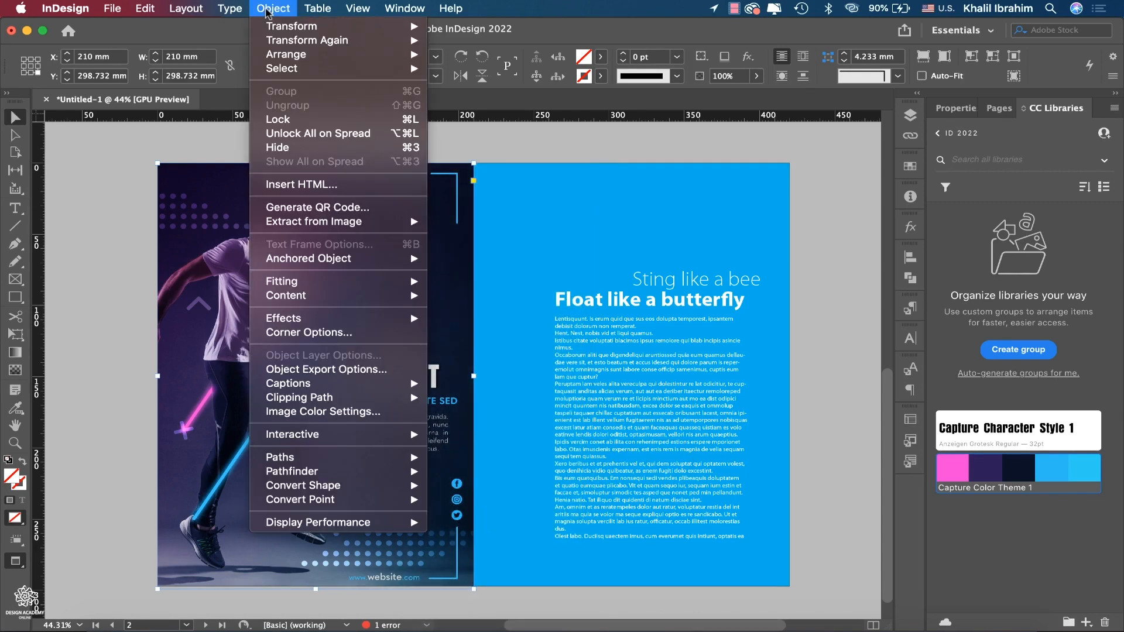
mouse_move(298, 225)
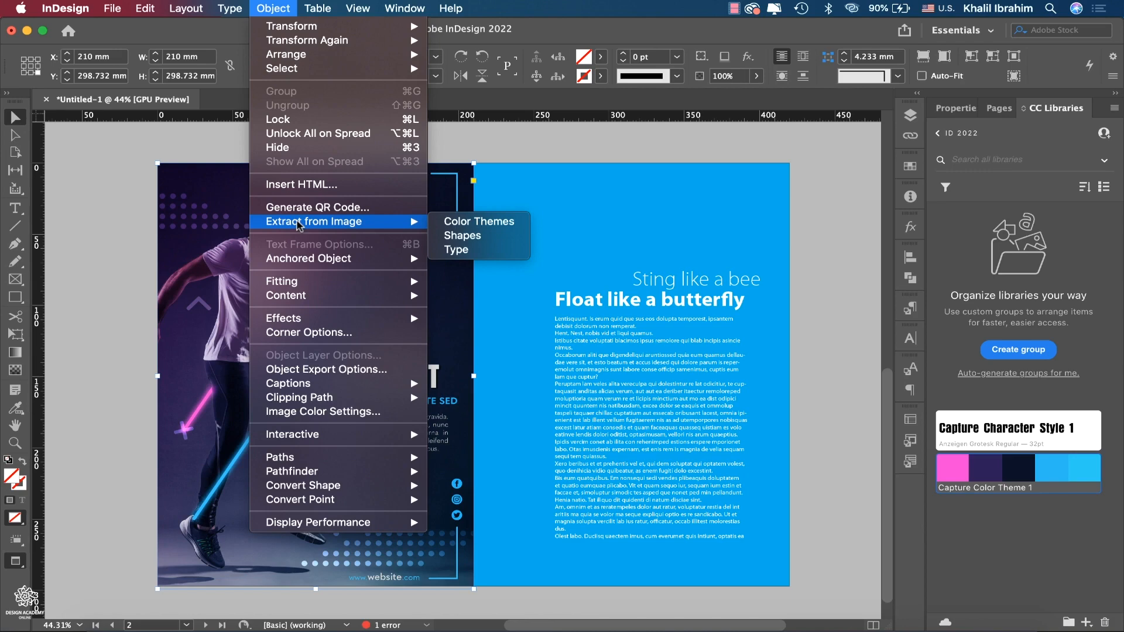
left_click(1067, 115)
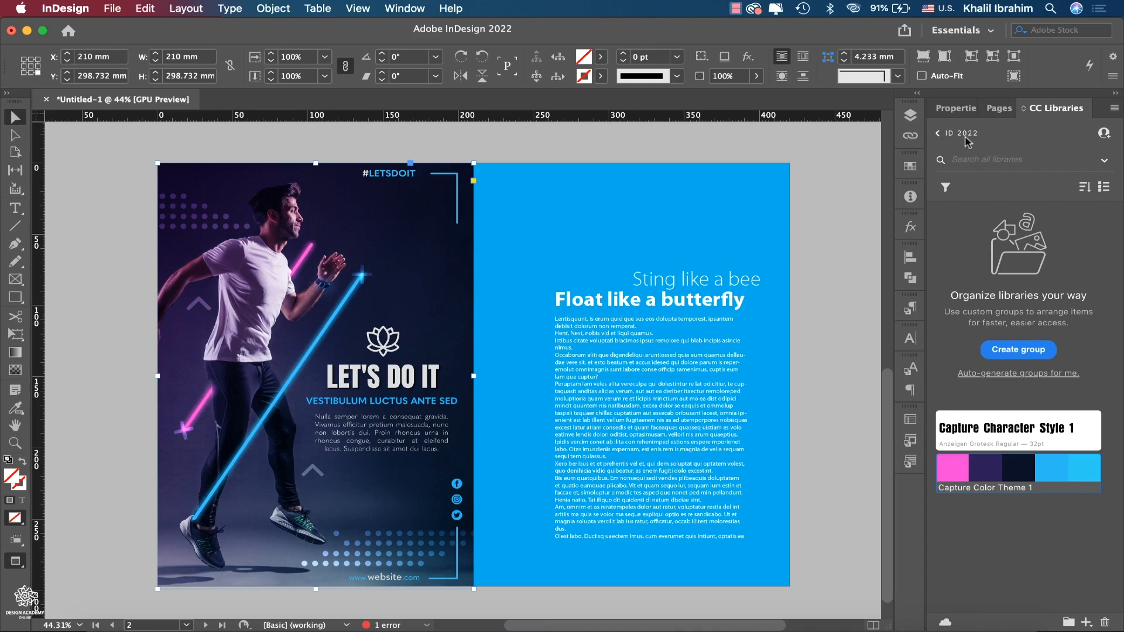
left_click(1086, 621)
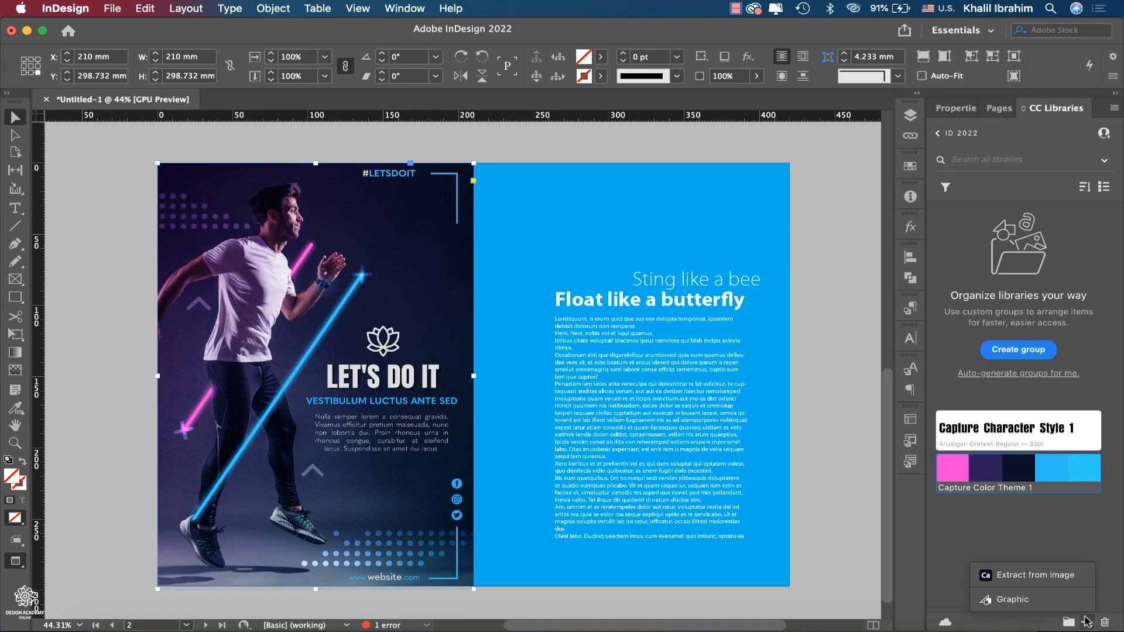
left_click(1068, 577)
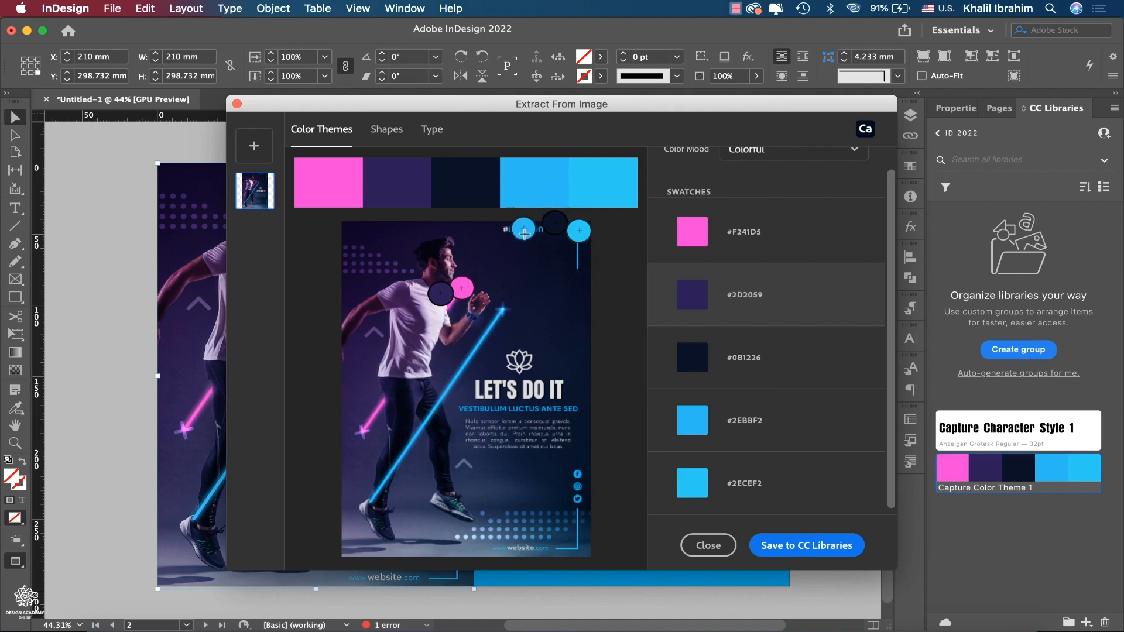
Resample the theme's fourth color from the runner's head as #CE9CBB and copy its hex value.
left_click_drag(523, 233, 445, 261)
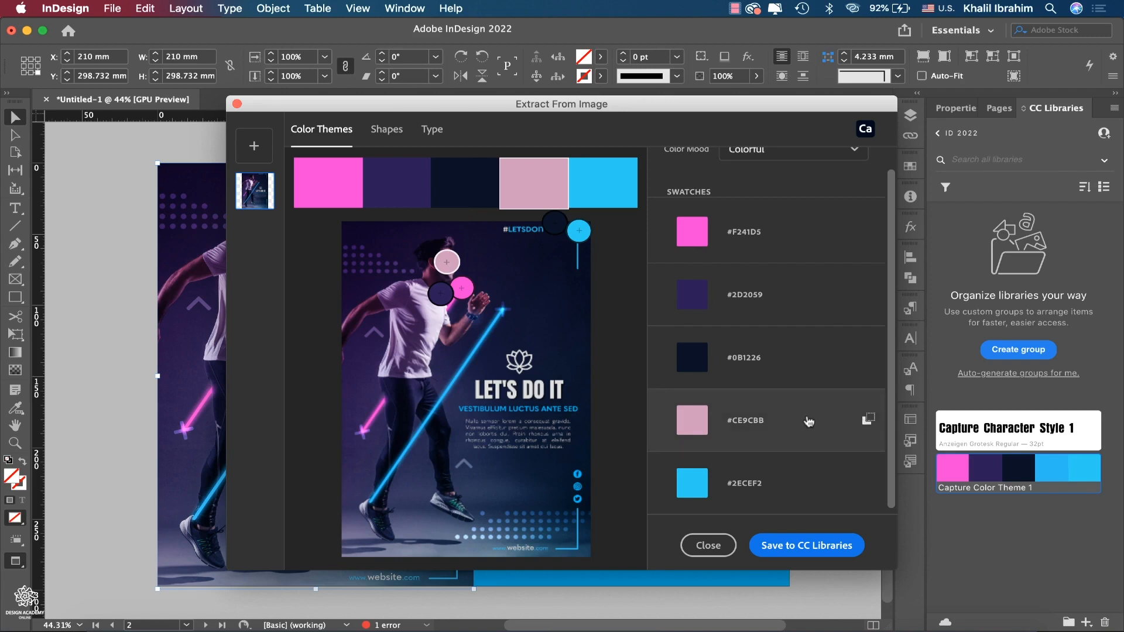
left_click(868, 421)
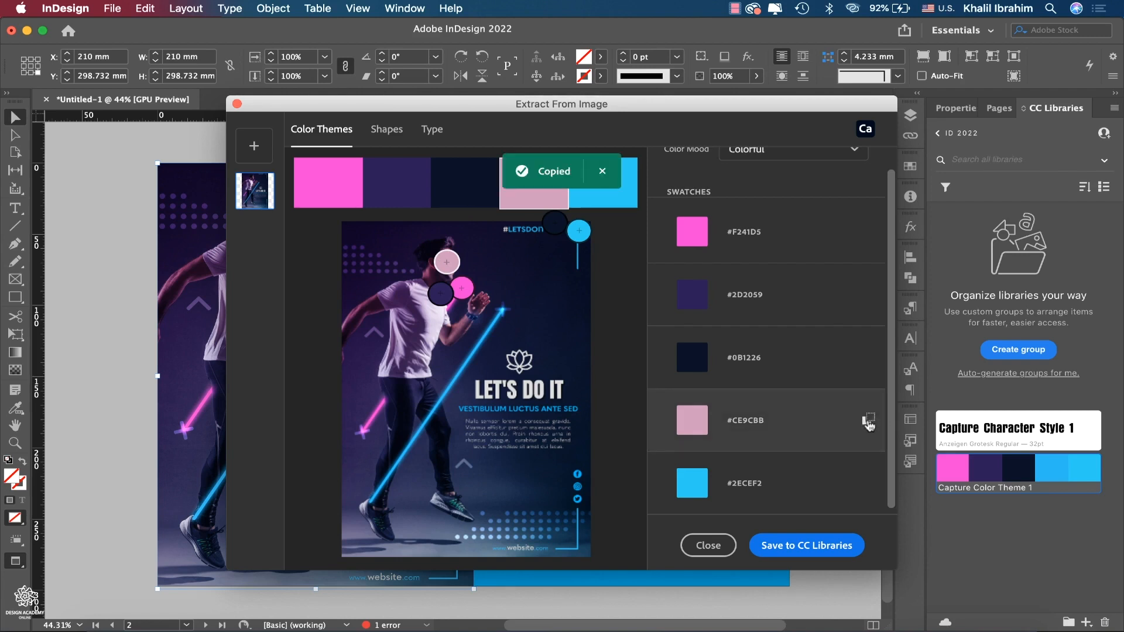
Set the color mood to Deep, resample the first swatch from the pink light beam as #FC41D8, and save the theme to CC Libraries.
scroll(868, 423, "up", 2)
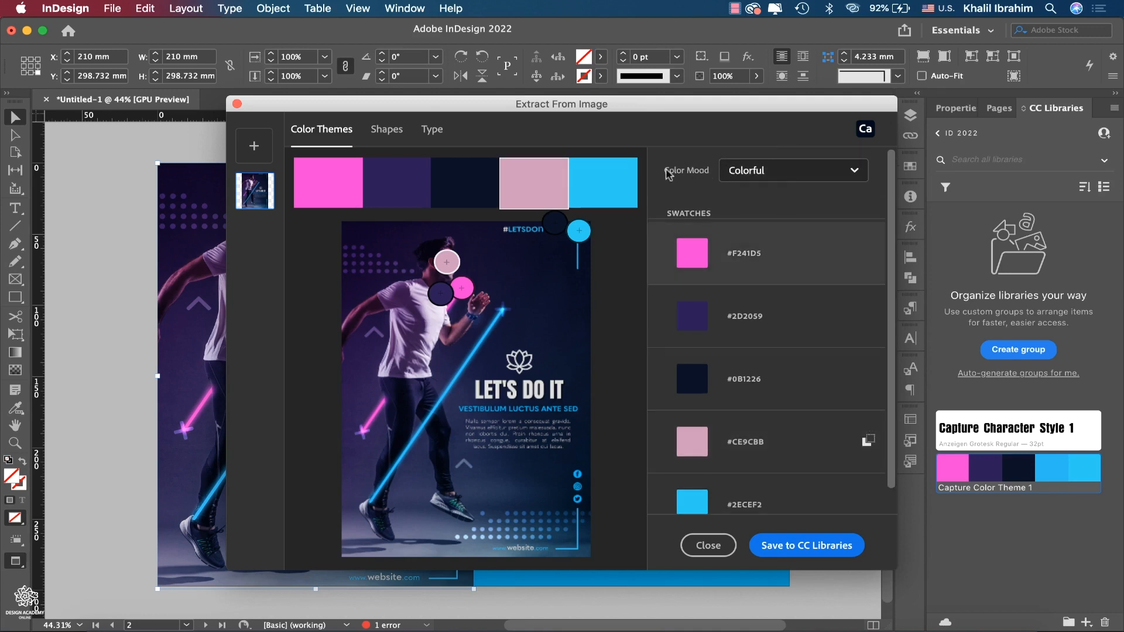
left_click(813, 178)
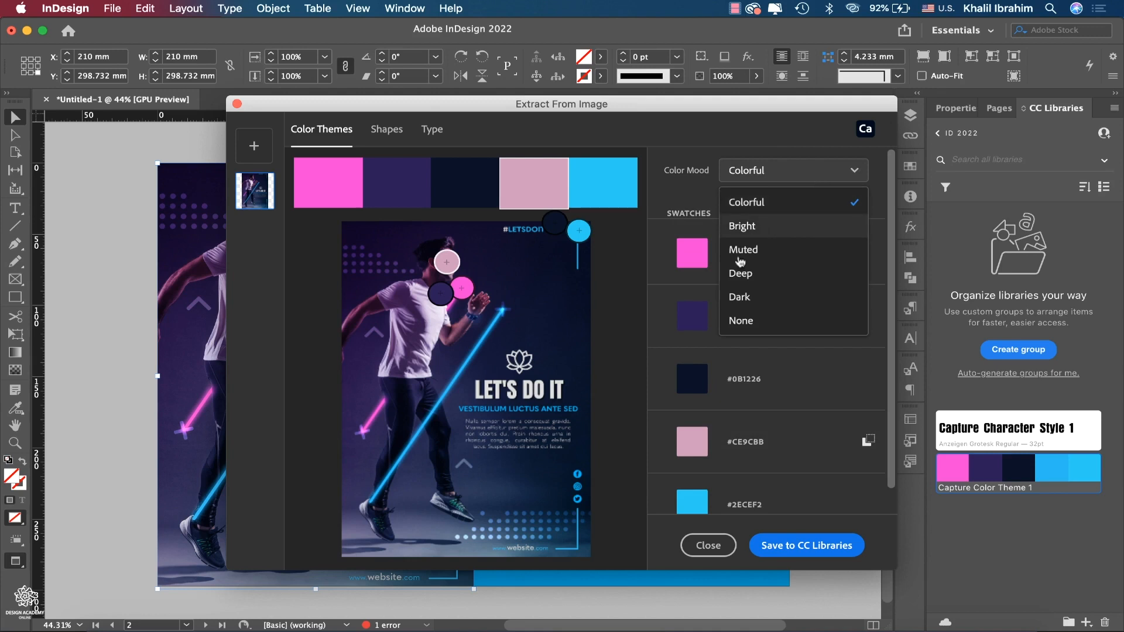
left_click(759, 281)
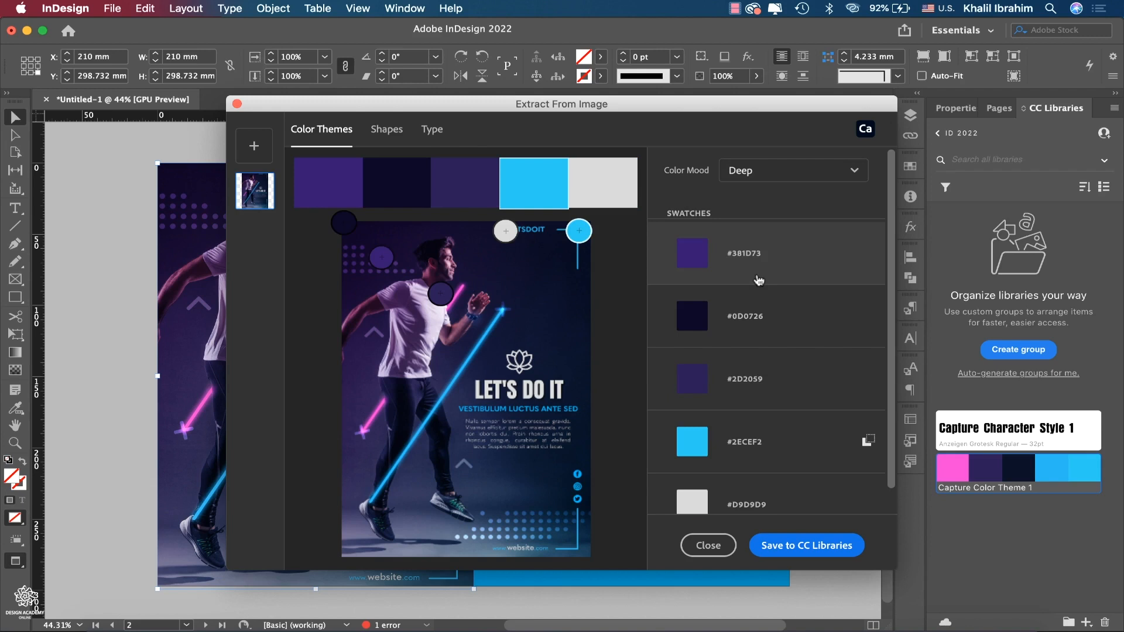
left_click_drag(381, 257, 377, 412)
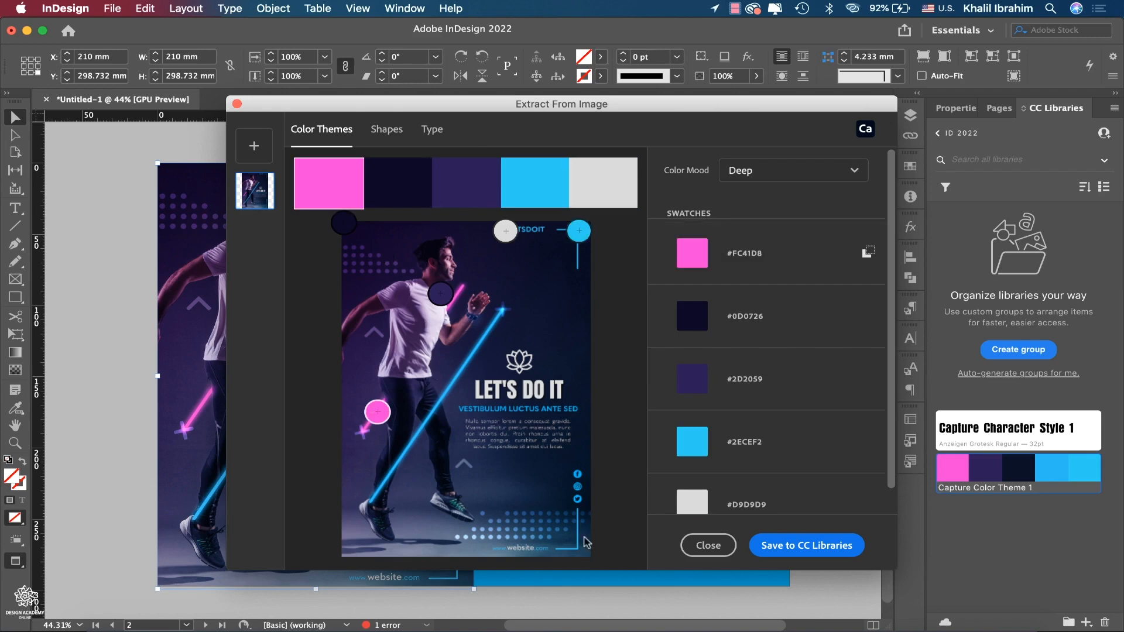
left_click(788, 550)
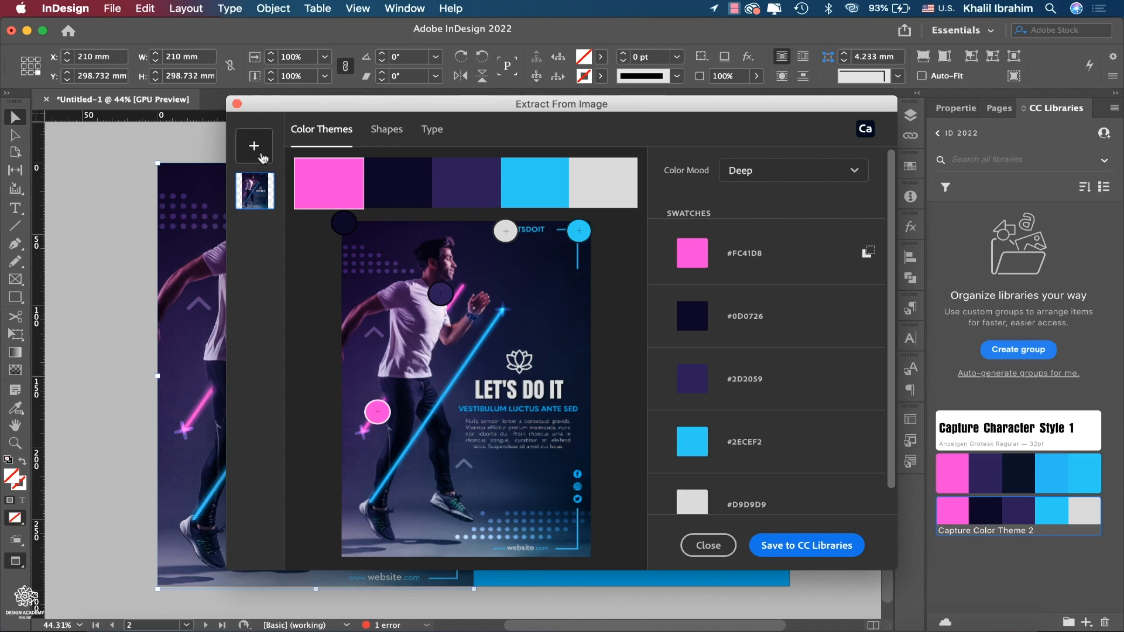
Open the file chooser for adding another source image and cancel it.
left_click(261, 155)
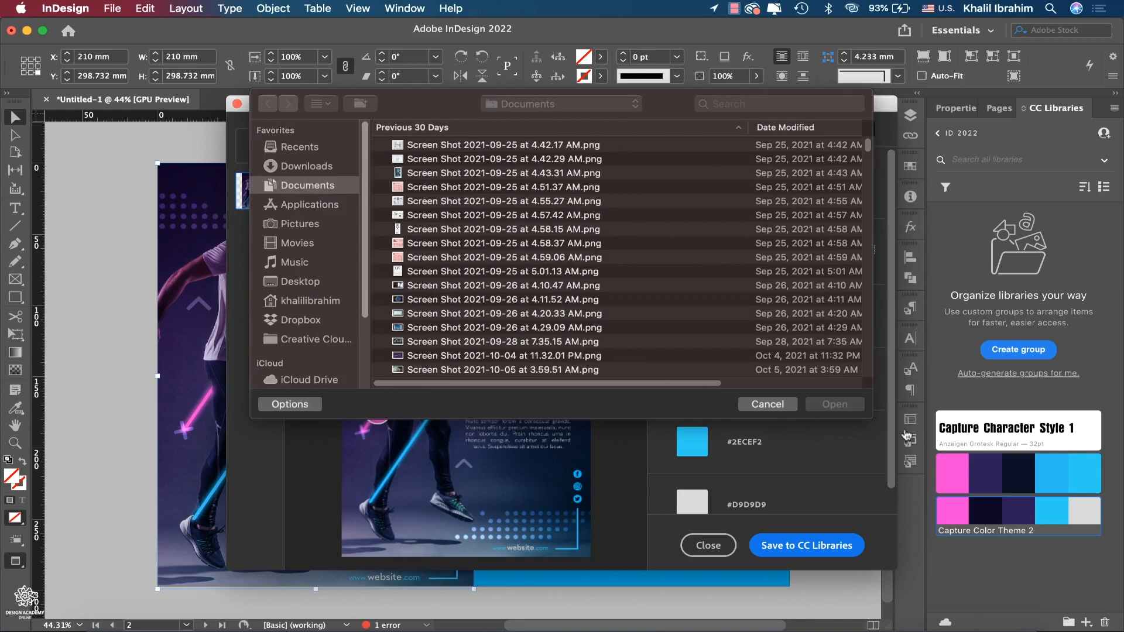
left_click(787, 403)
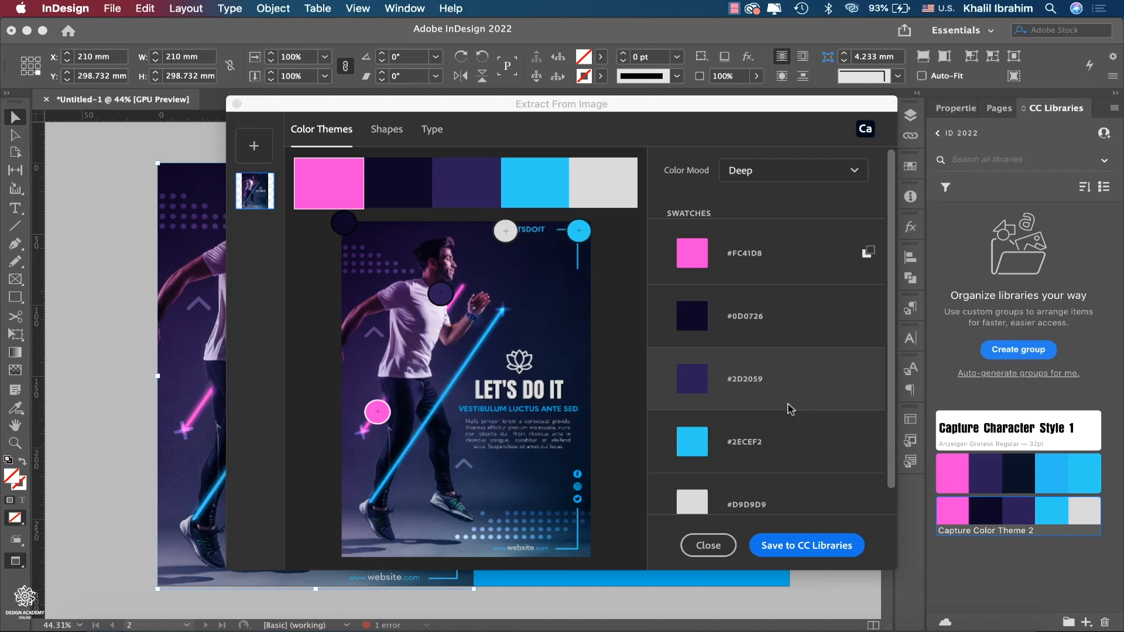
Preview the poster as an extracted shape with Detail set to 2 and activate the eraser.
left_click(388, 130)
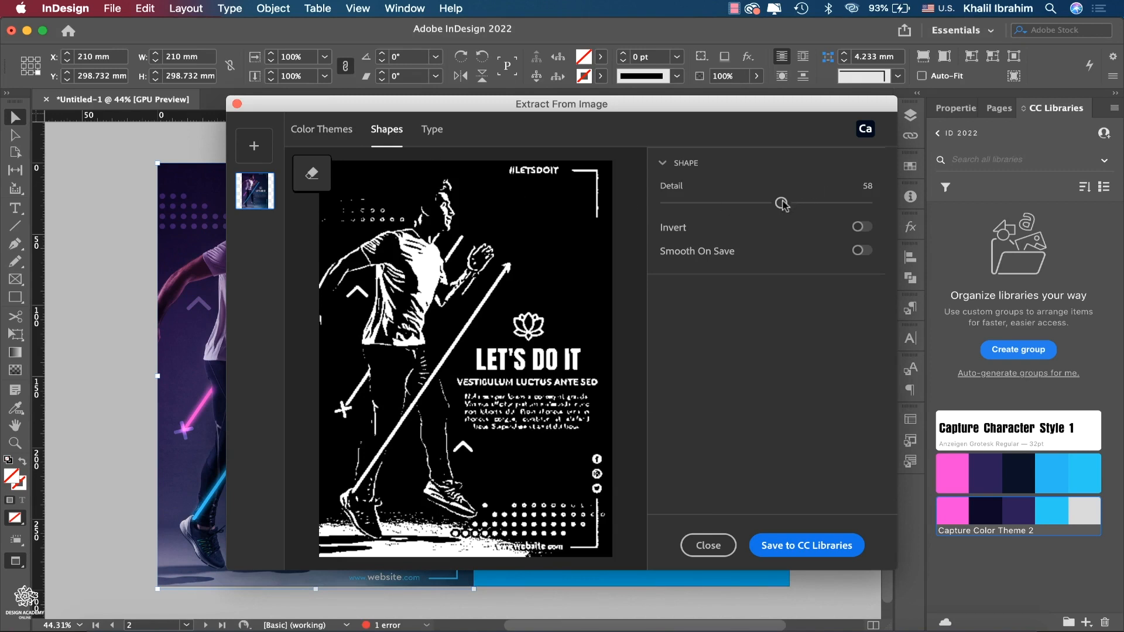
mouse_move(782, 205)
left_mouse_down()
mouse_move(831, 202)
mouse_move(666, 203)
left_mouse_up()
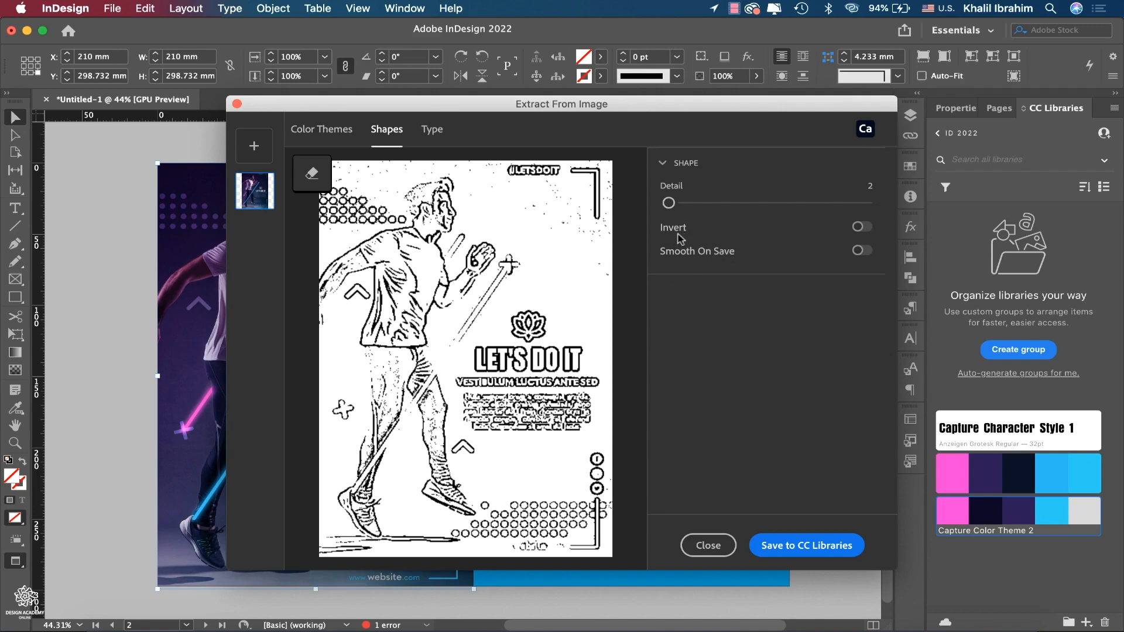
left_click(319, 183)
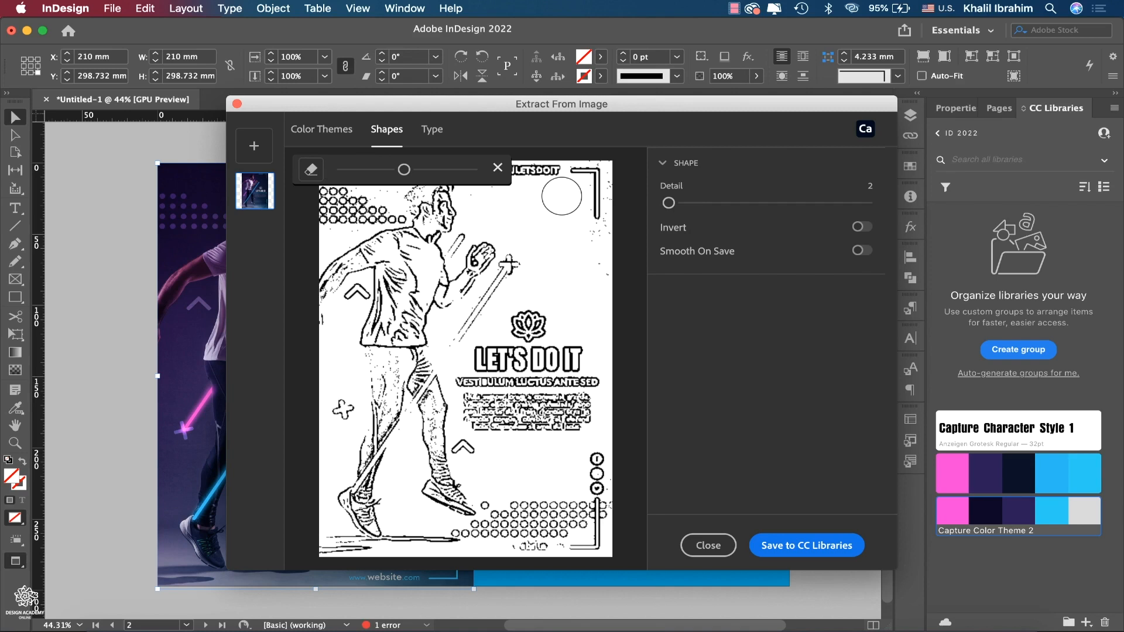
Fit the type selection around the poster's LET'S DO IT heading and find similar fonts.
left_click(432, 132)
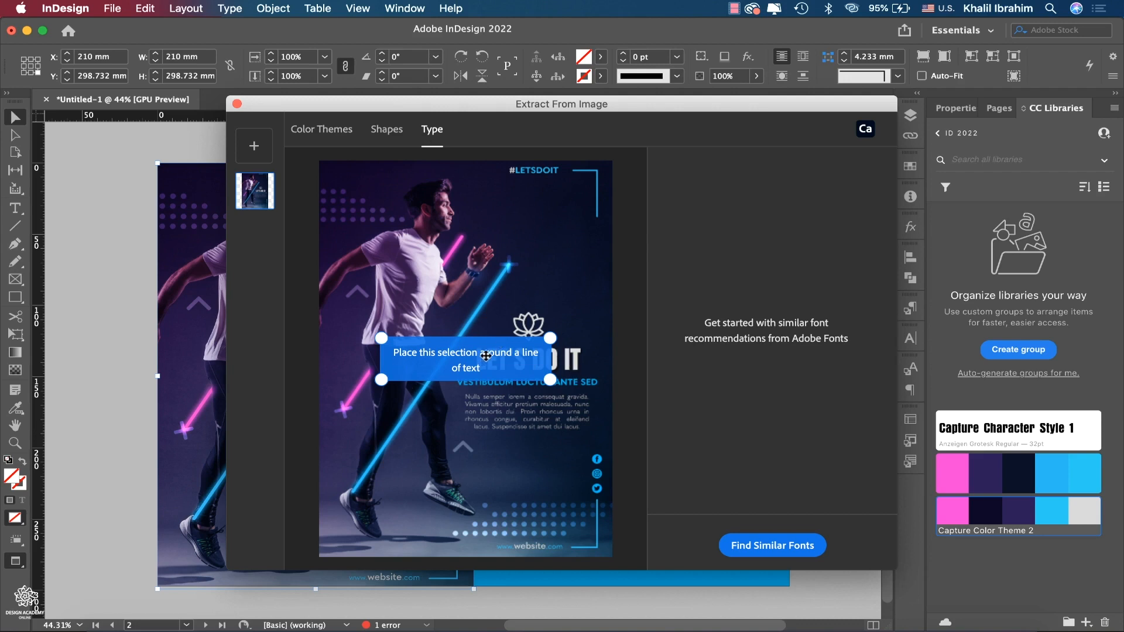
left_click_drag(489, 350, 538, 342)
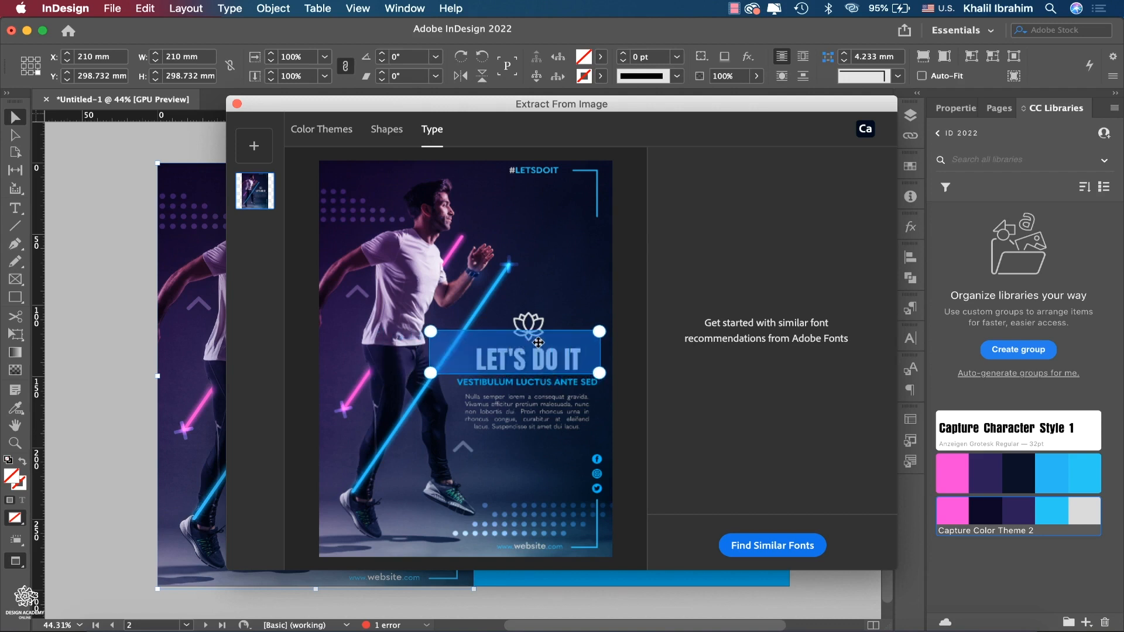
left_click_drag(598, 332, 593, 346)
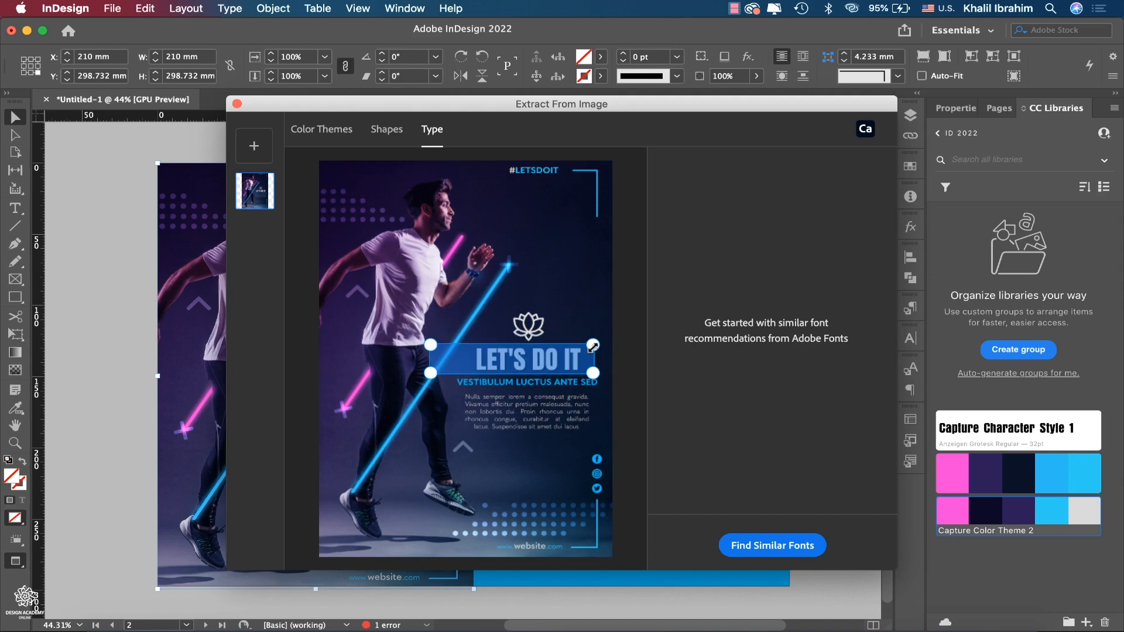
left_click_drag(430, 344, 468, 342)
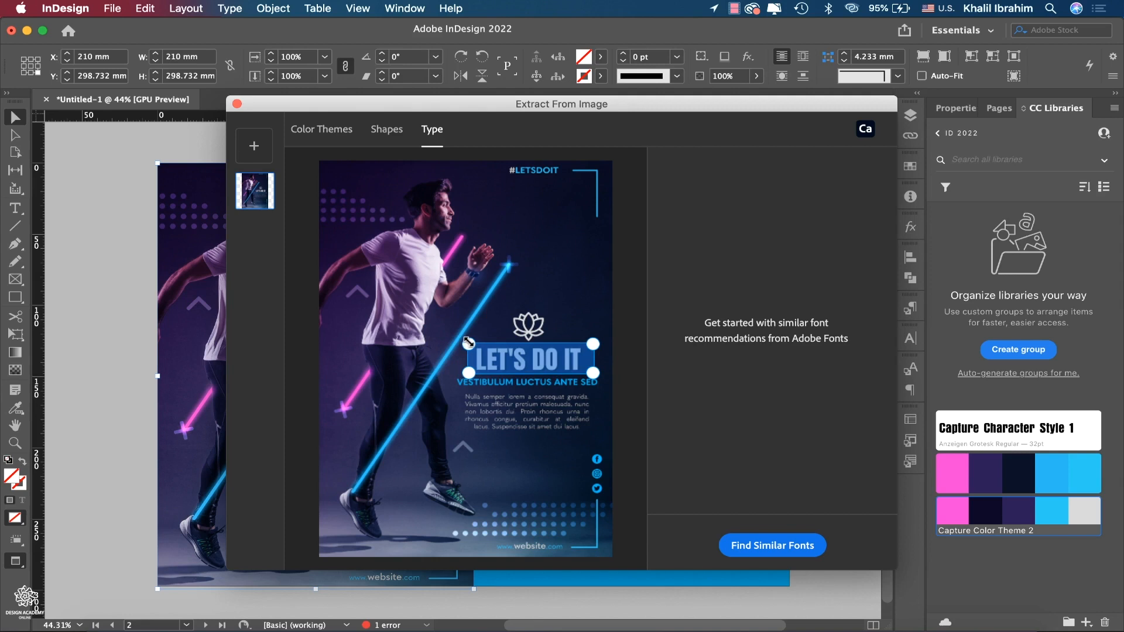
left_click(755, 545)
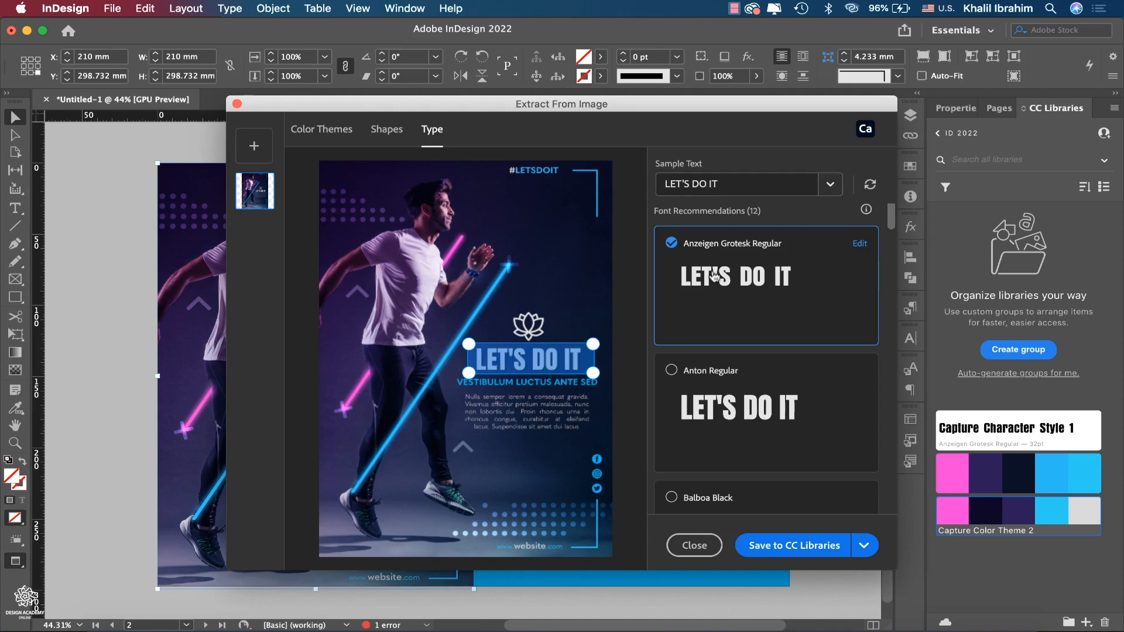
Choose Anton Regular as the matching font, check its text settings, and save it to CC Libraries as a character style.
left_click(828, 187)
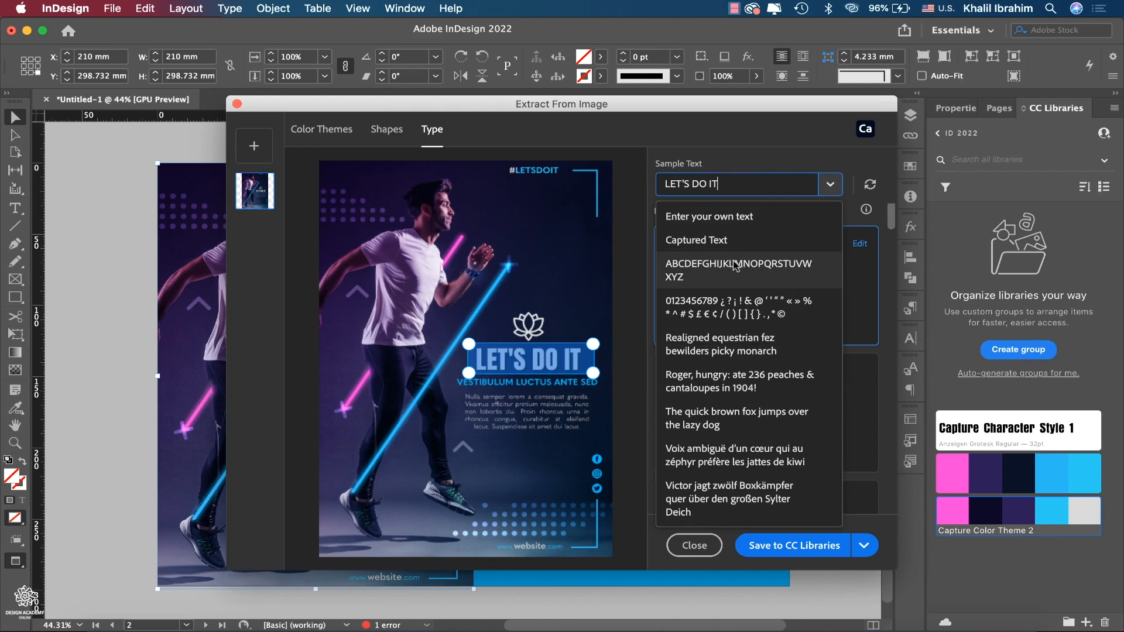
left_click(758, 167)
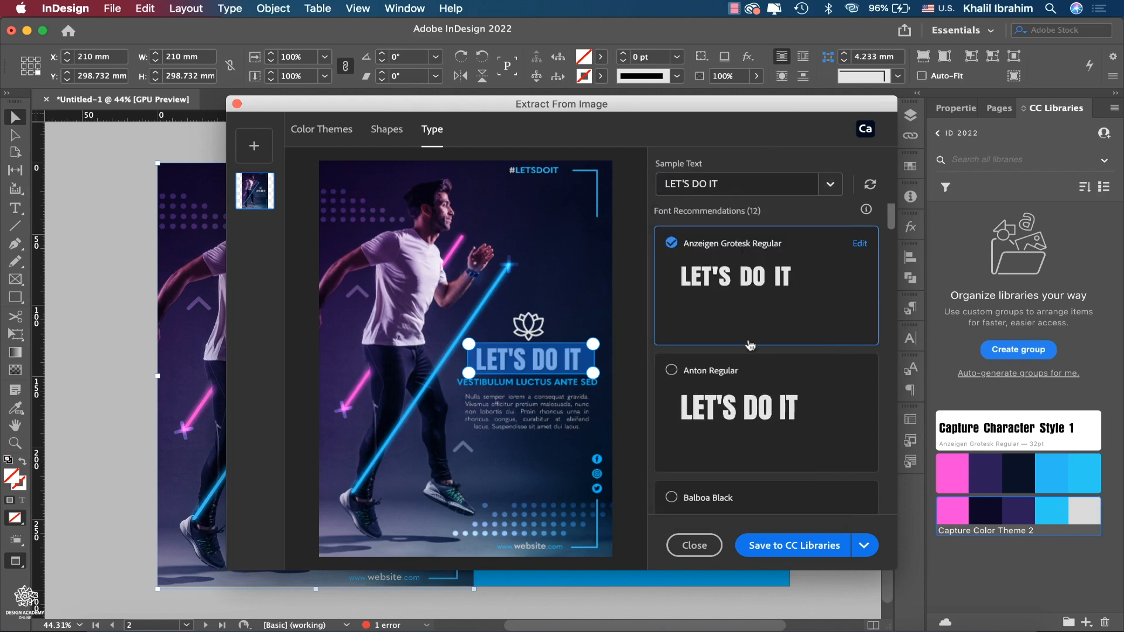
left_click(757, 416)
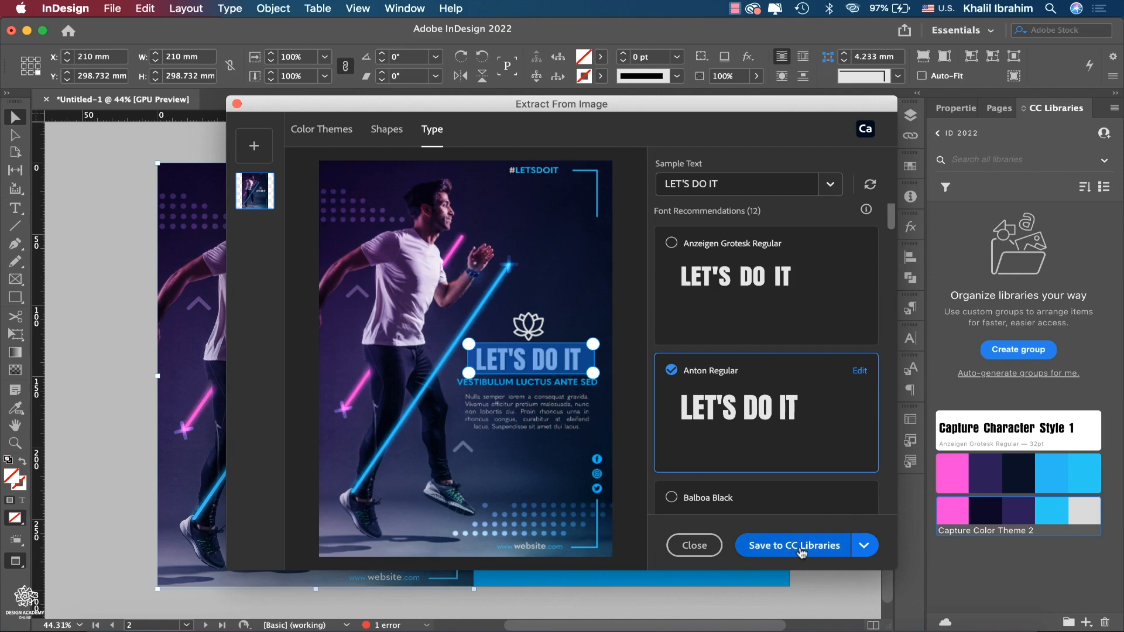
left_click(860, 373)
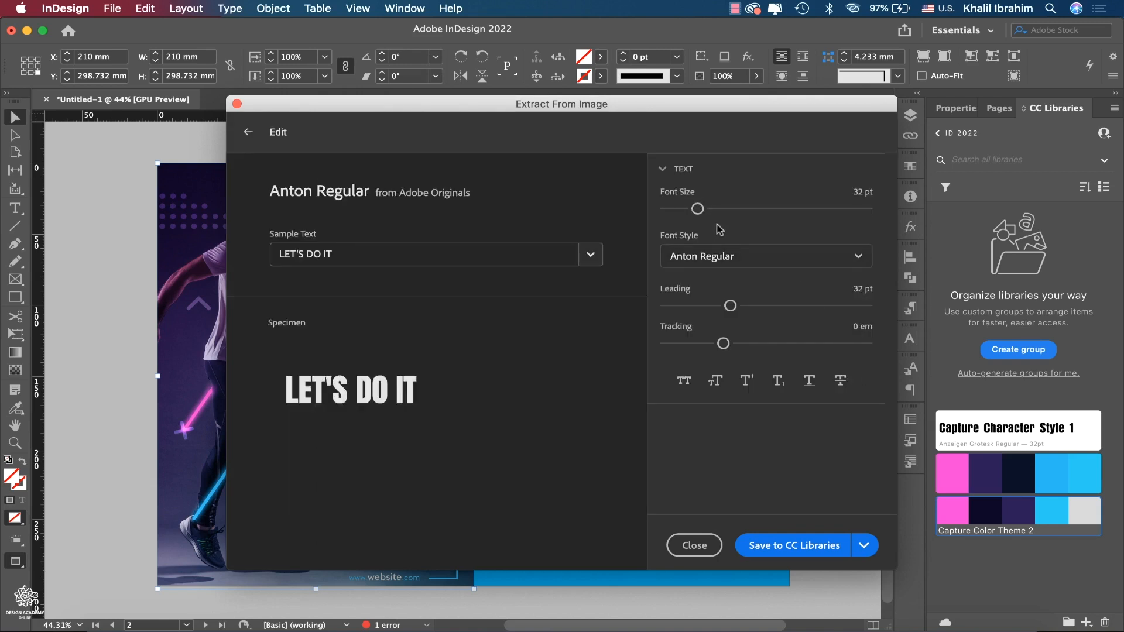
left_click(761, 260)
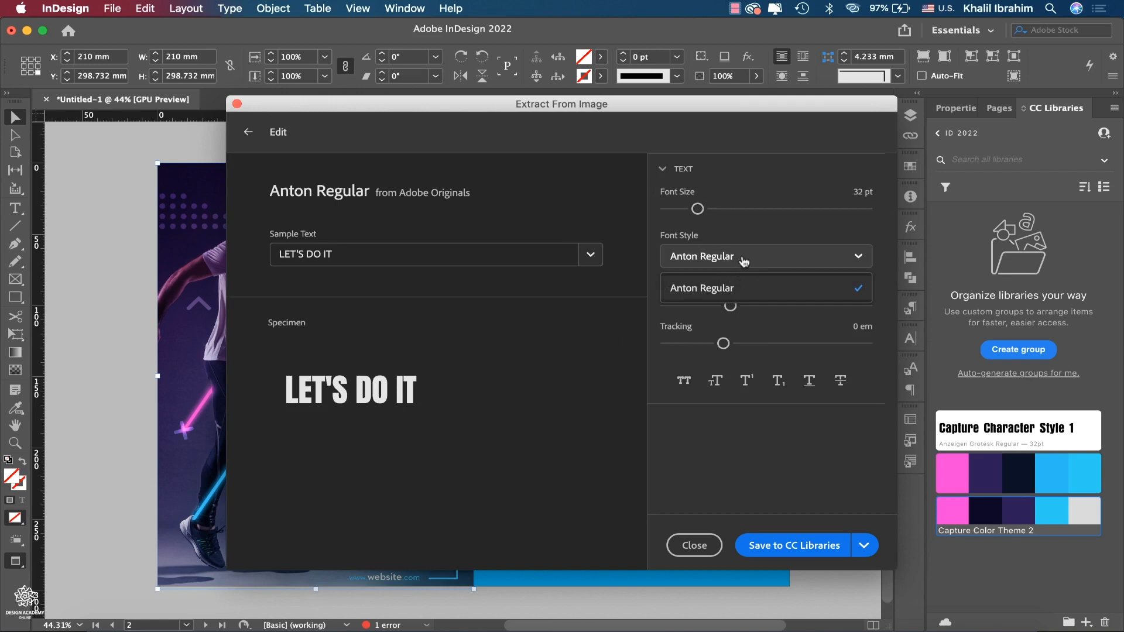
left_click(652, 292)
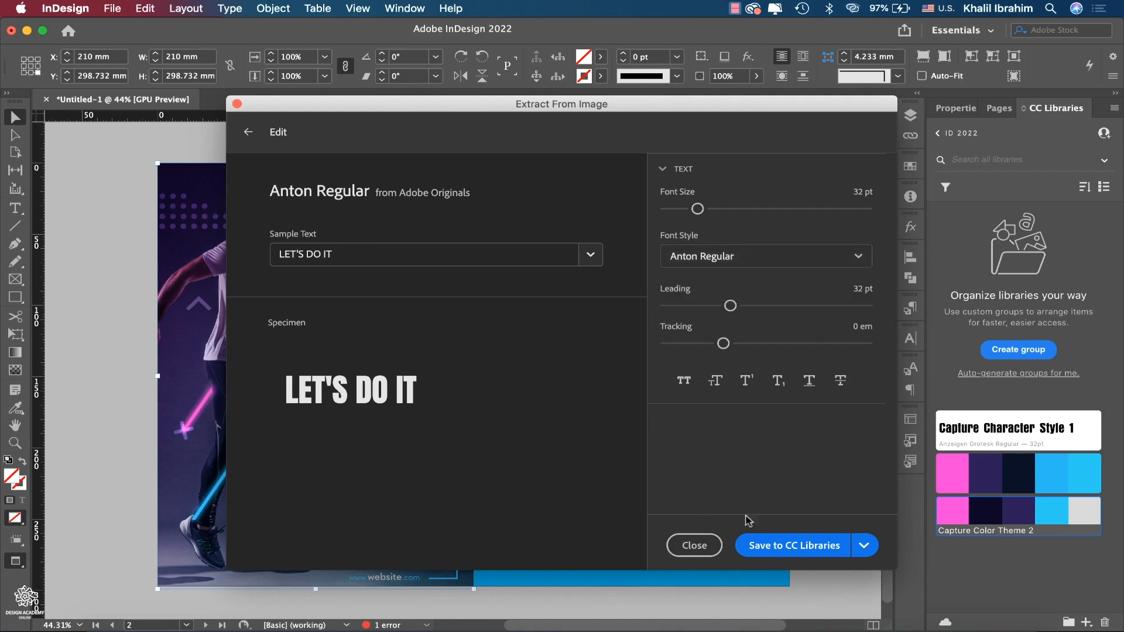
left_click(791, 545)
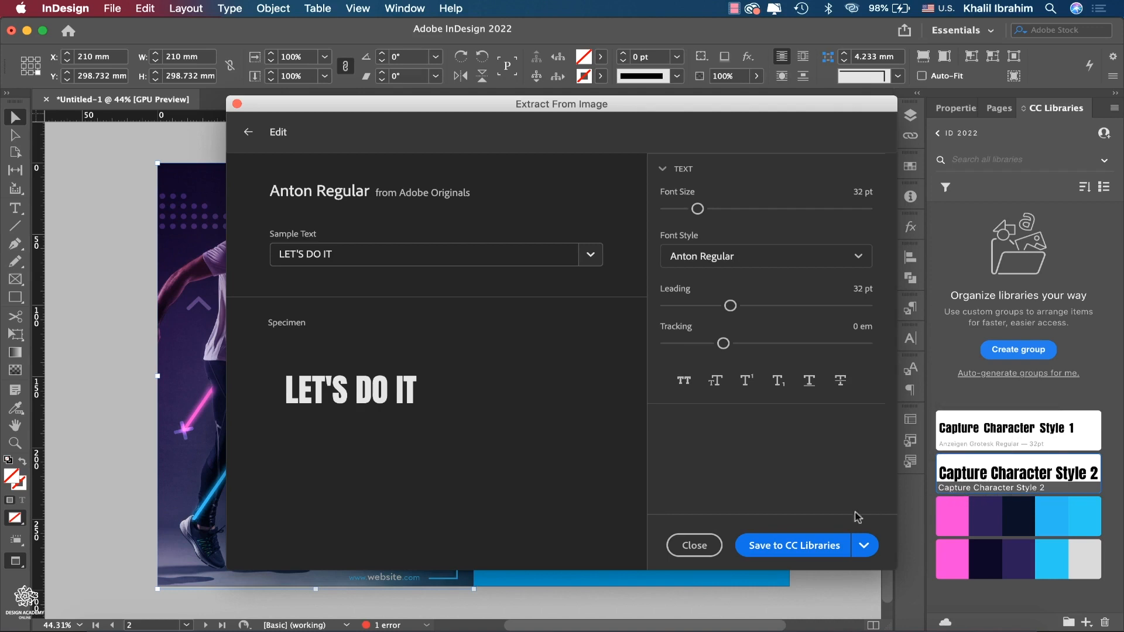
Check the style types available for saving the font and leave the Extract From Image dialog.
left_click(865, 545)
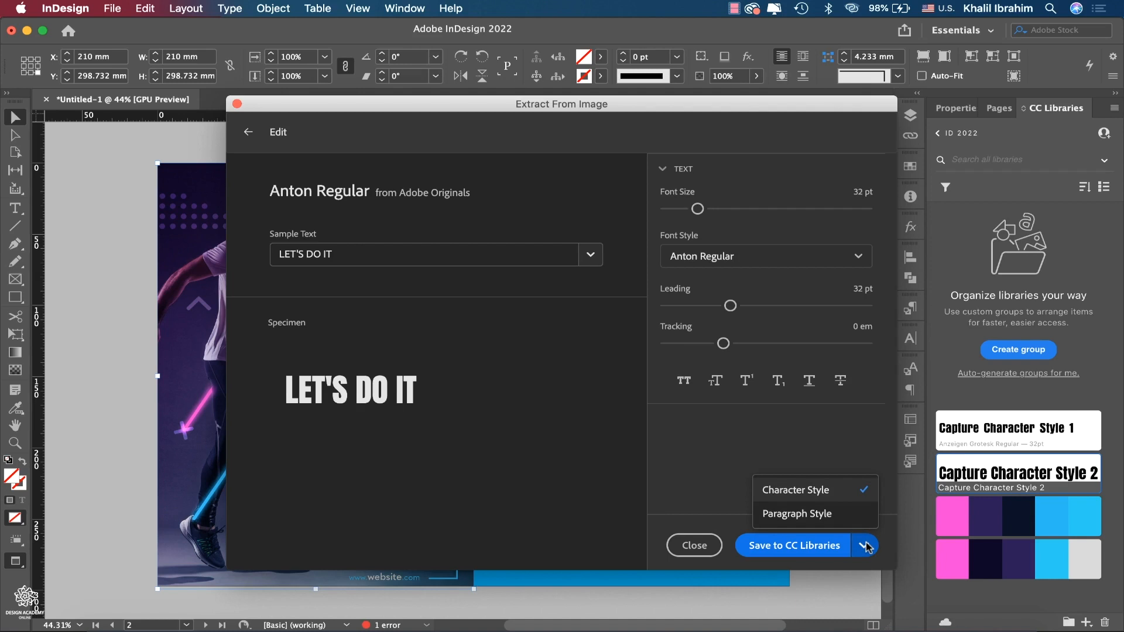
left_click(865, 519)
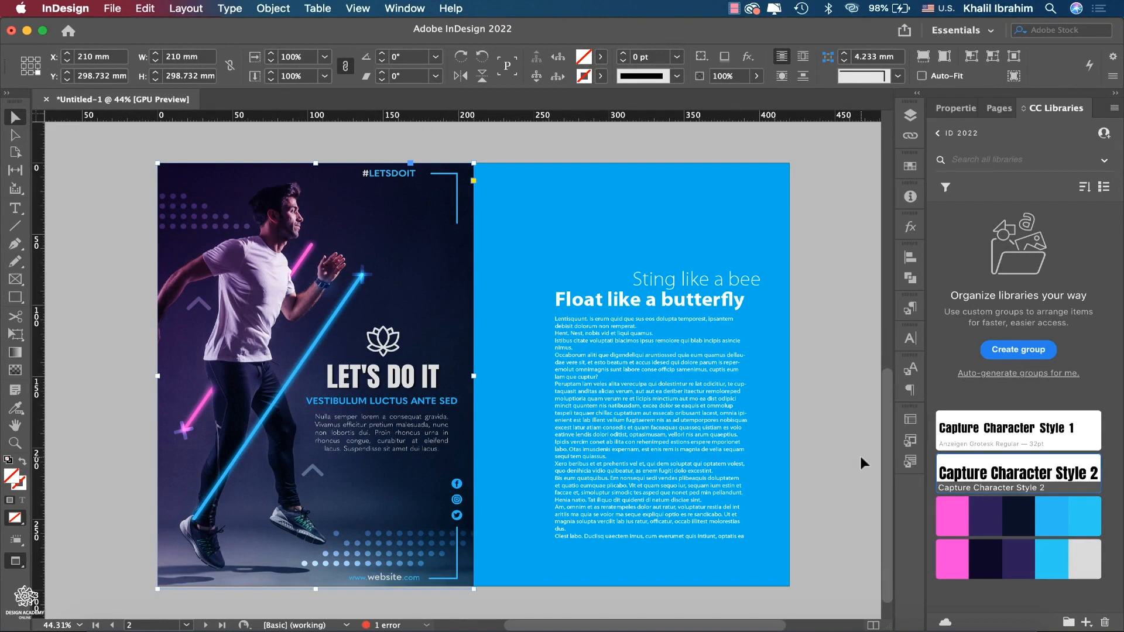
Open the User Interface Scaling preferences and try a larger display size for anchor points, handles and bounding boxes.
left_click(78, 6)
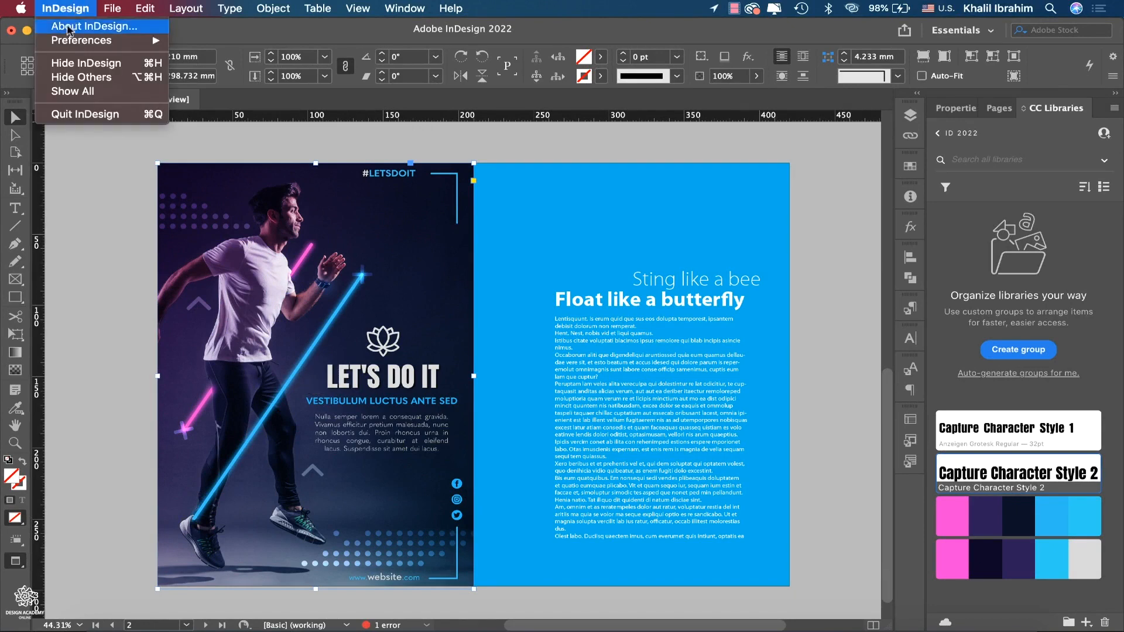
mouse_move(74, 47)
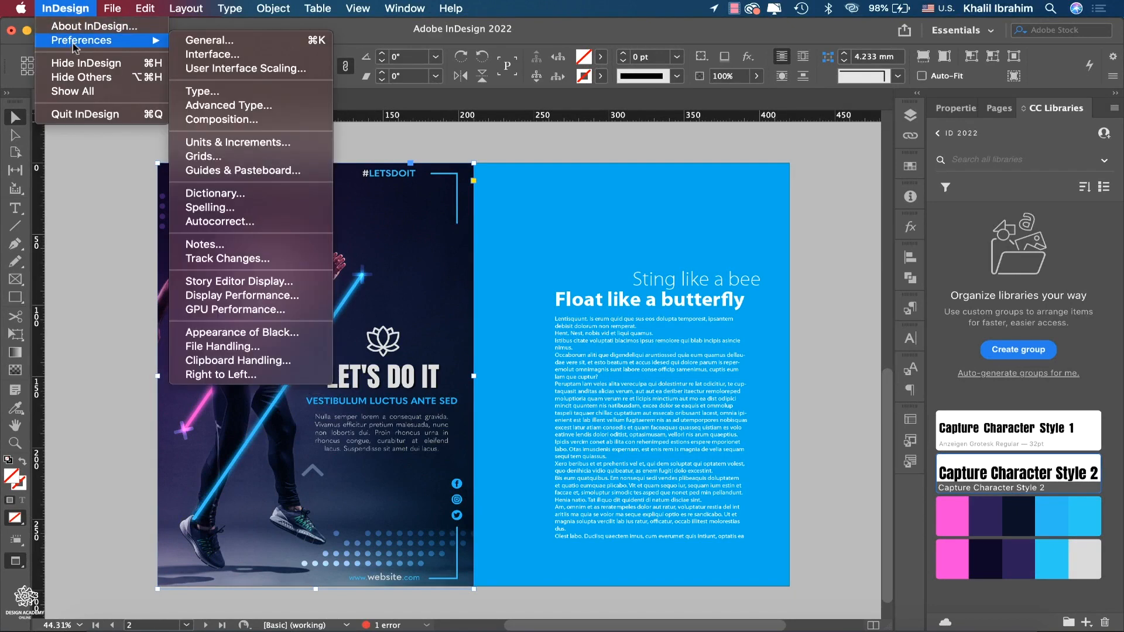
left_click(233, 69)
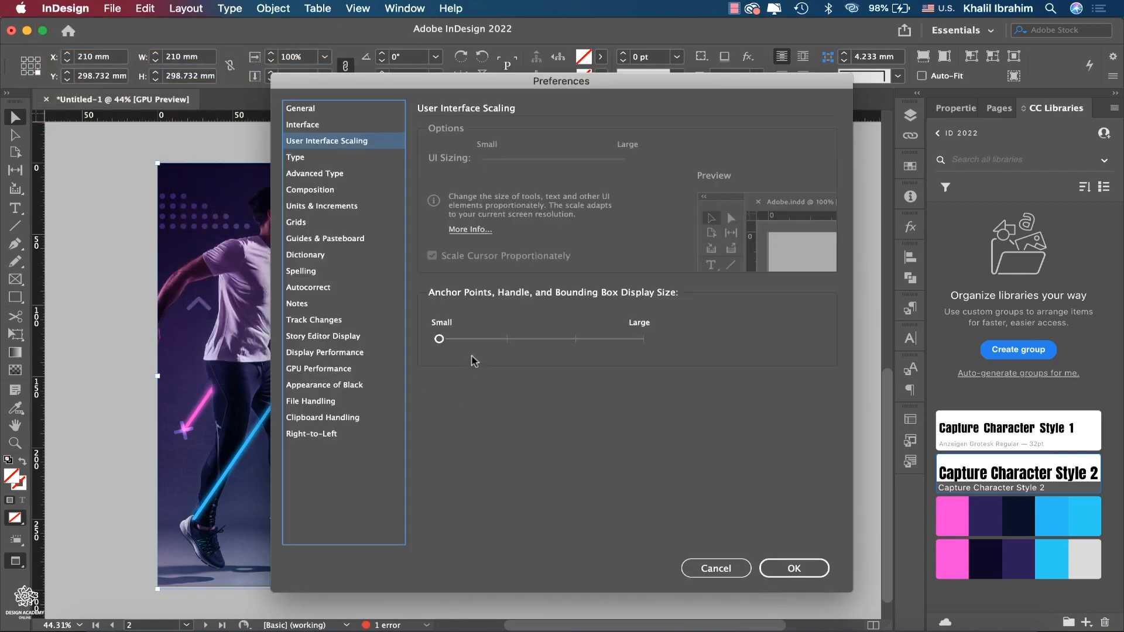
left_click_drag(507, 344, 578, 341)
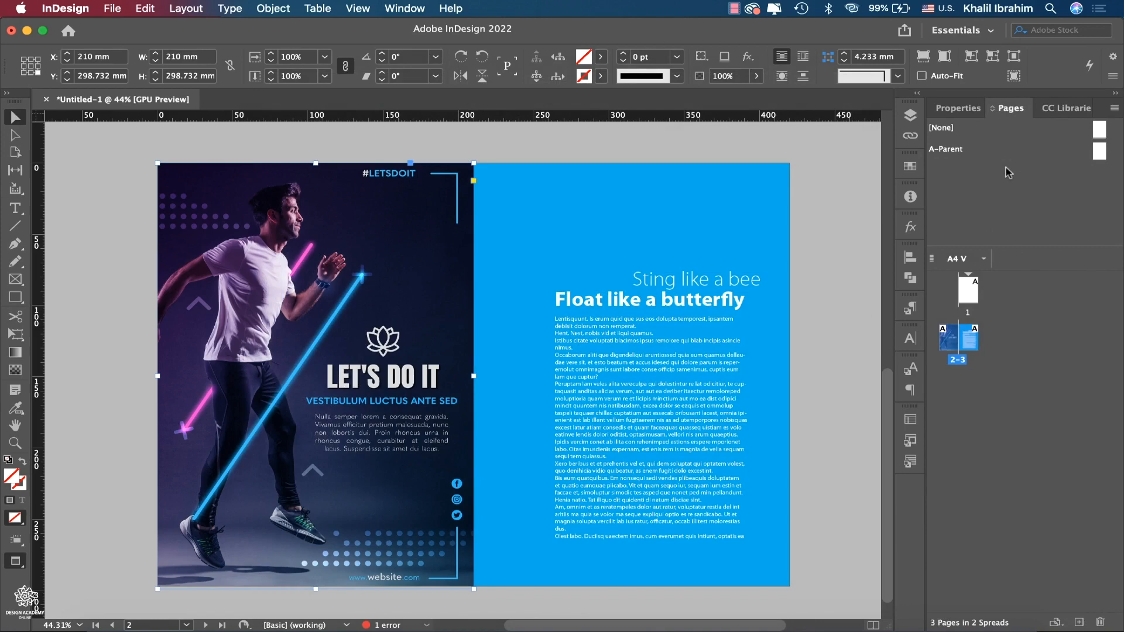
Open the Keyboard Shortcuts settings to examine them.
left_click(146, 8)
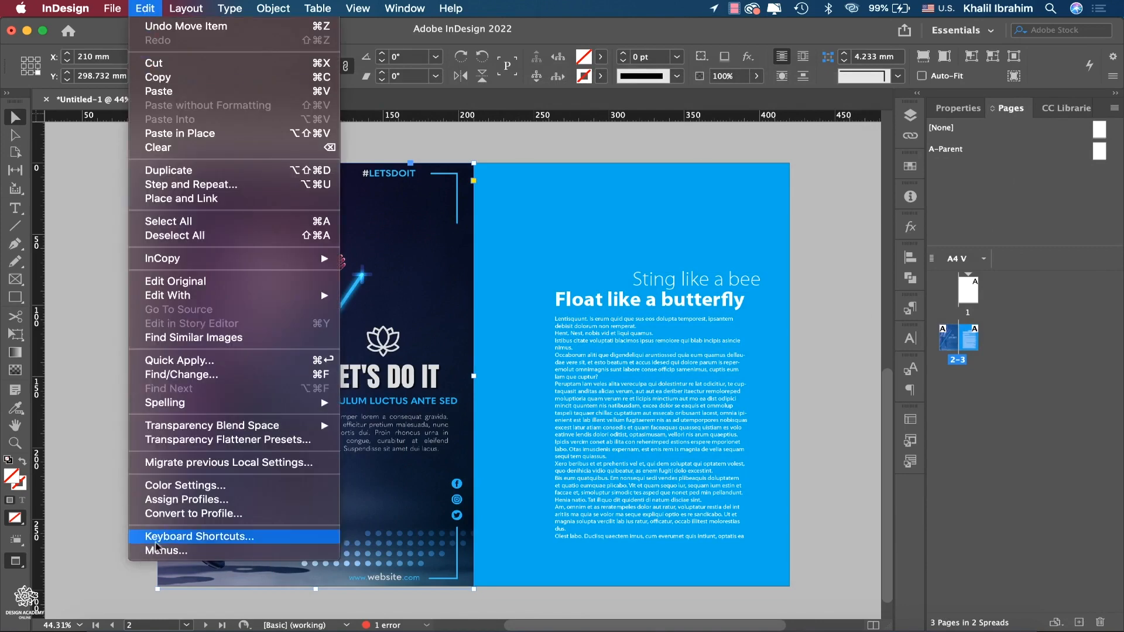
left_click(187, 537)
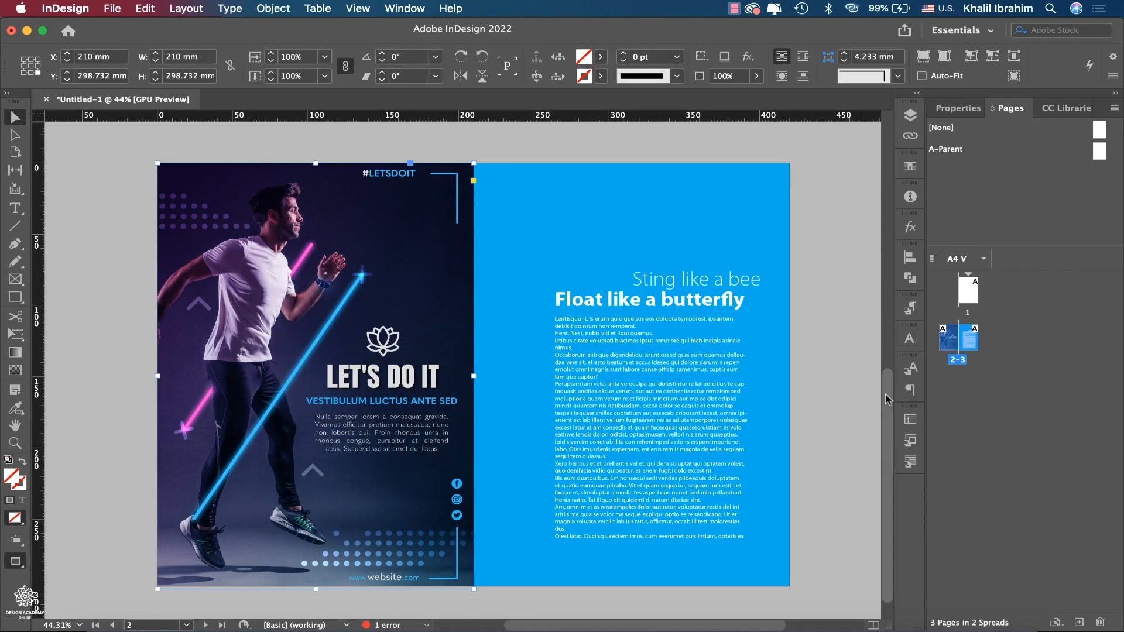
Open the blue page's body text in the Story Editor, select sample passages including part of the overset text, and return to the layout.
left_click(624, 395)
right_click(651, 405)
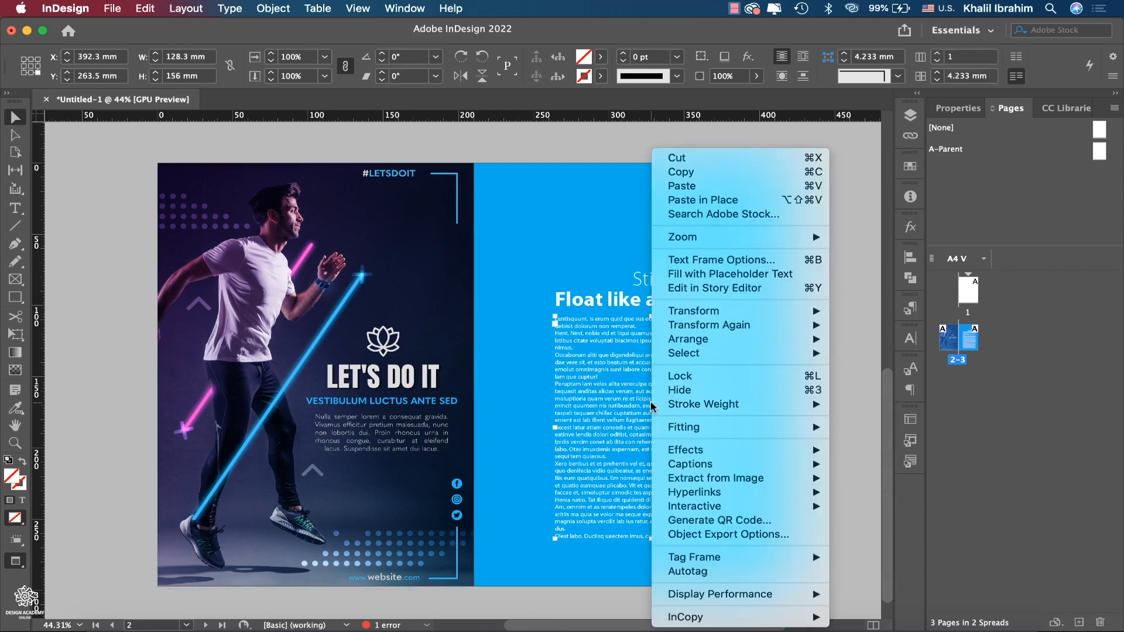
left_click(722, 293)
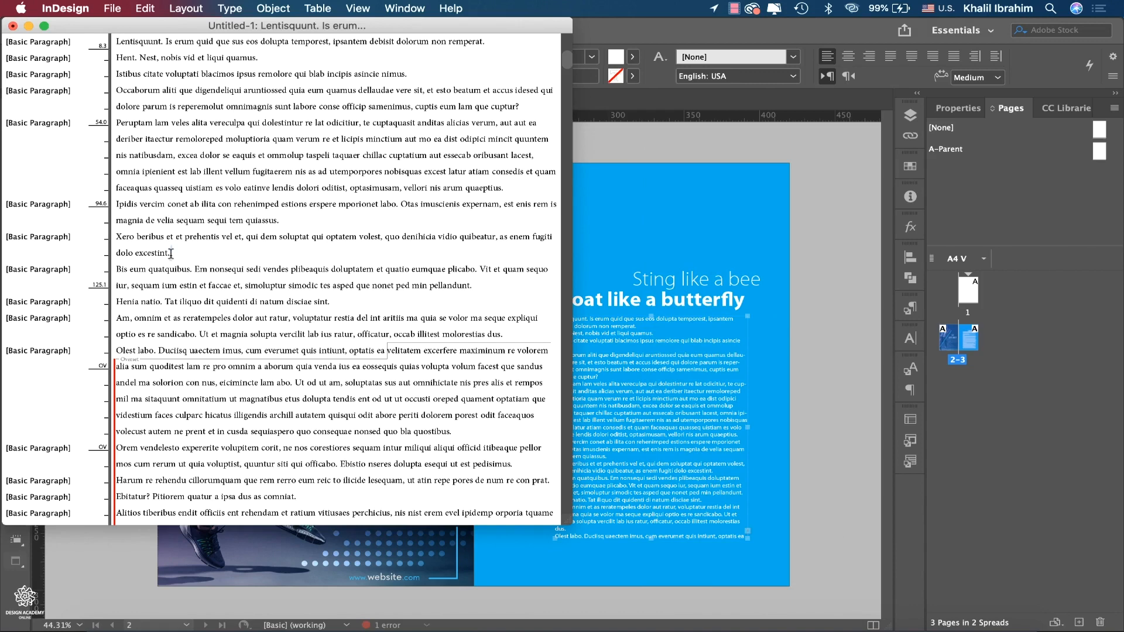
left_click_drag(170, 253, 132, 253)
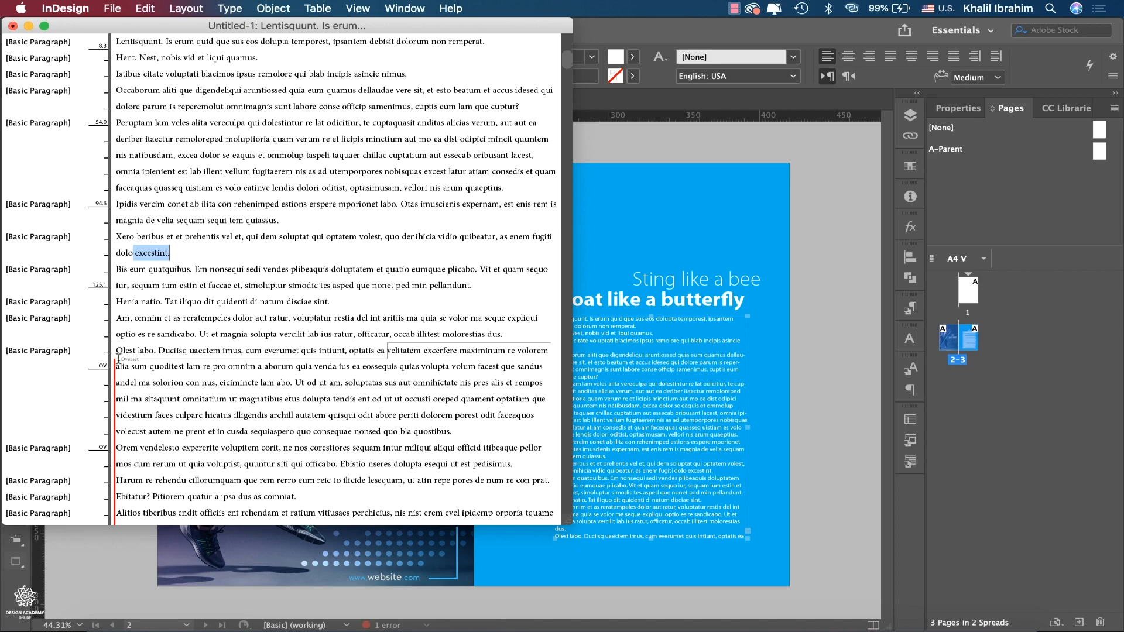
left_click_drag(118, 358, 402, 455)
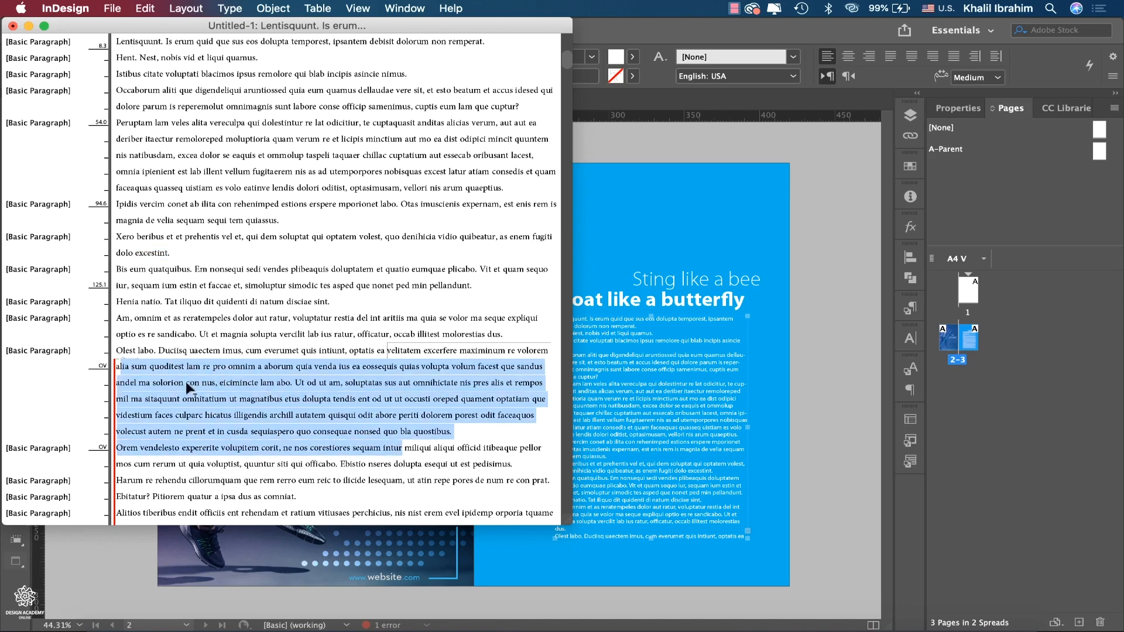
key("super+y")
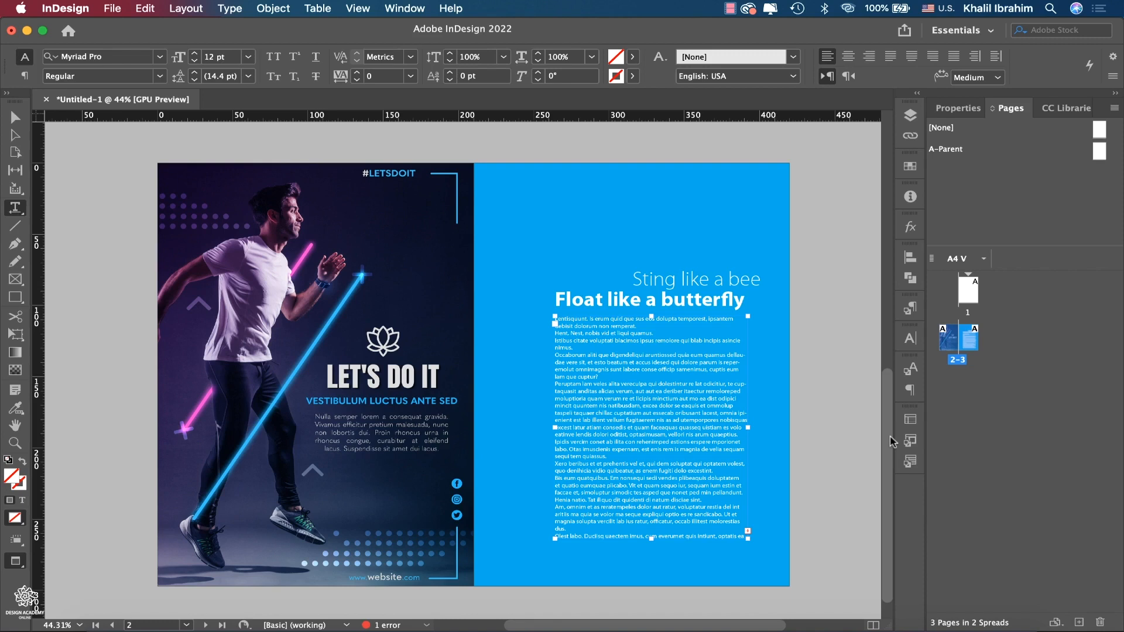
Show the commands available for the A-Parent page.
right_click(946, 154)
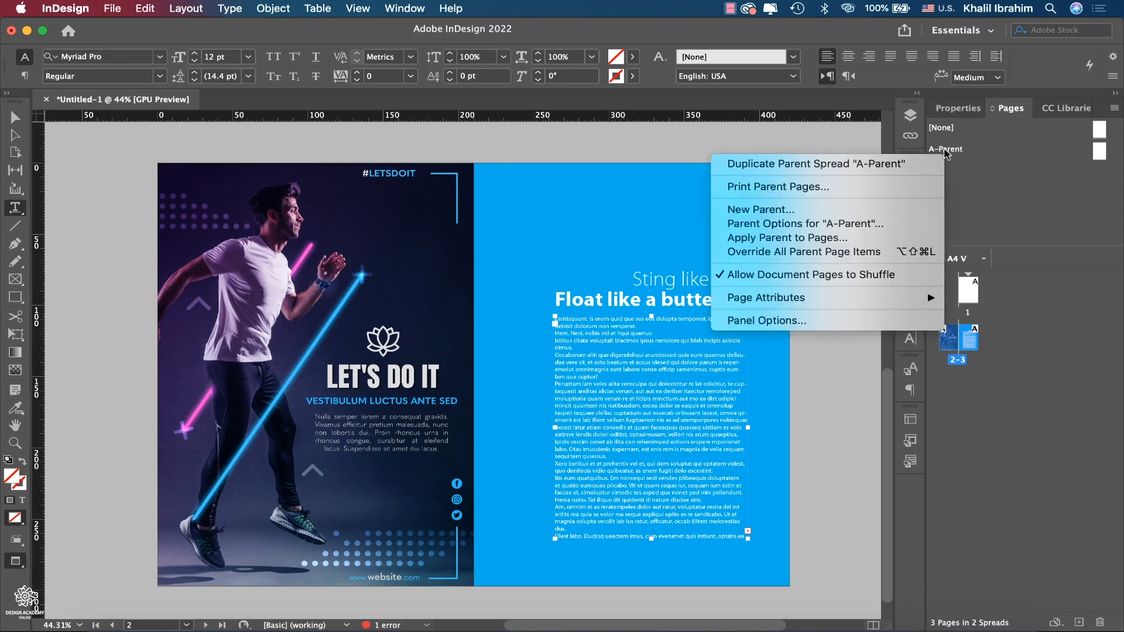